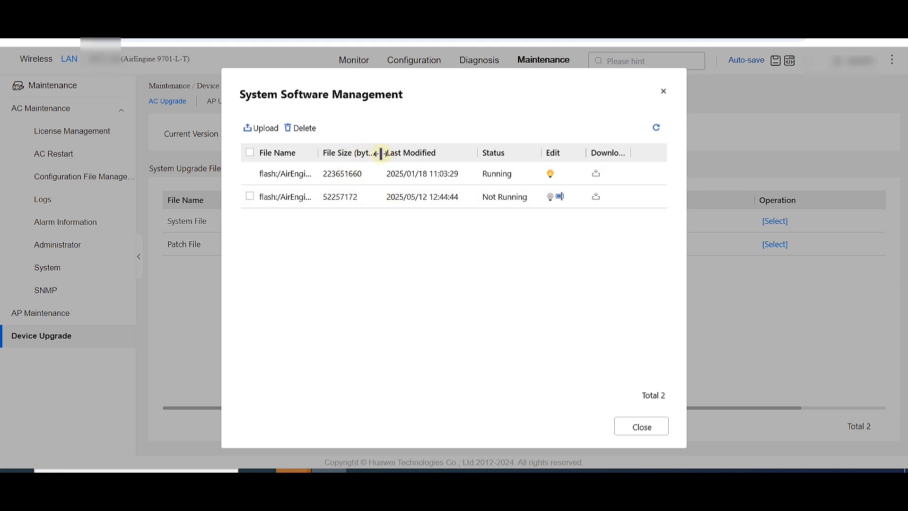
Delete the non-running AirEngineX776_V600R024C0... file from the system software list, widening the columns to read the file names.
drag(381, 153, 442, 157)
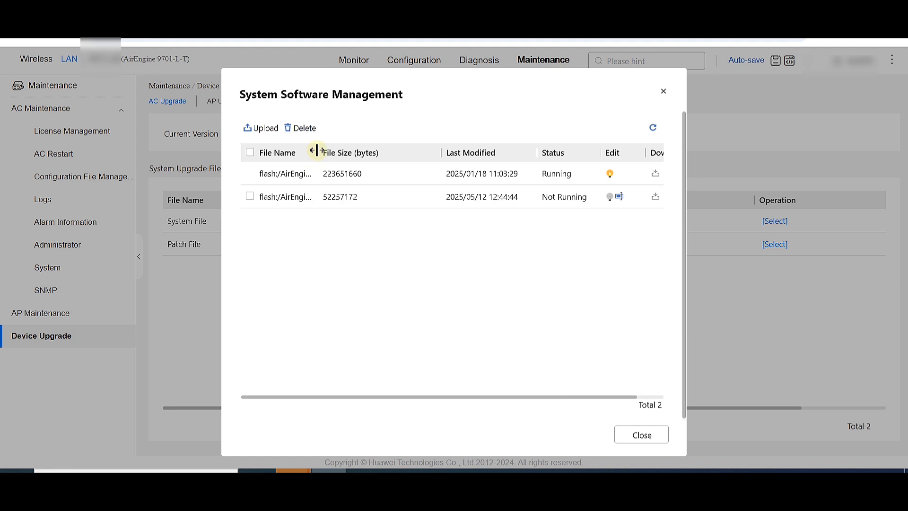
drag(316, 151, 393, 153)
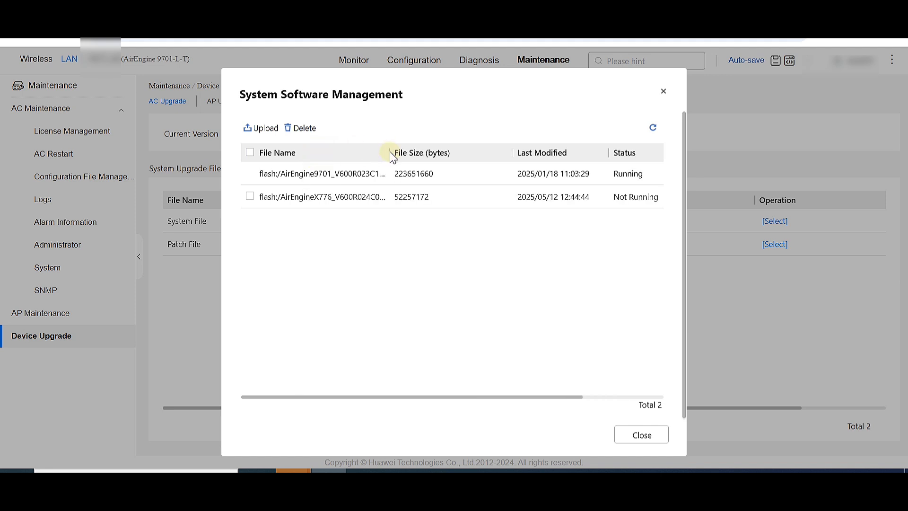
click(250, 196)
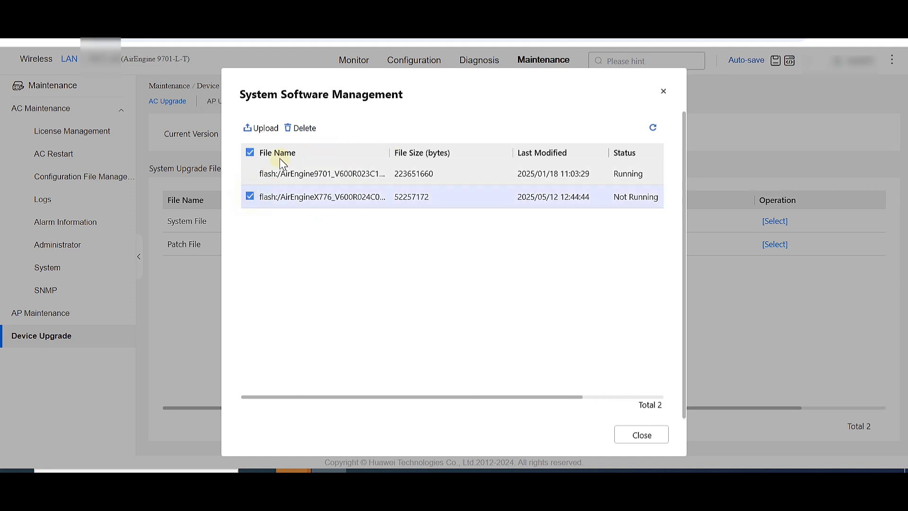
click(303, 135)
click(554, 316)
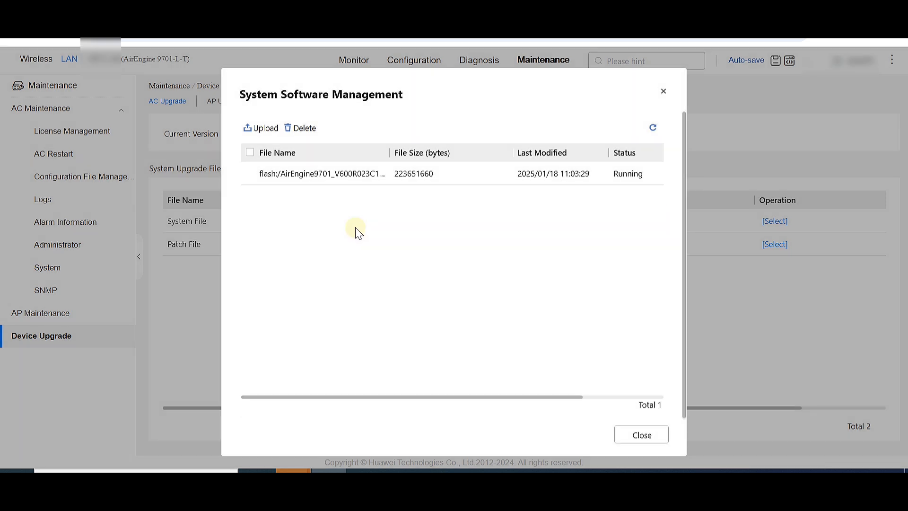
Upload the system software file AirEngine9701_V600R024C00SPC500.cc from the AirEngine9701_V600R024C00SPC500 folder to flash.
click(258, 128)
click(542, 267)
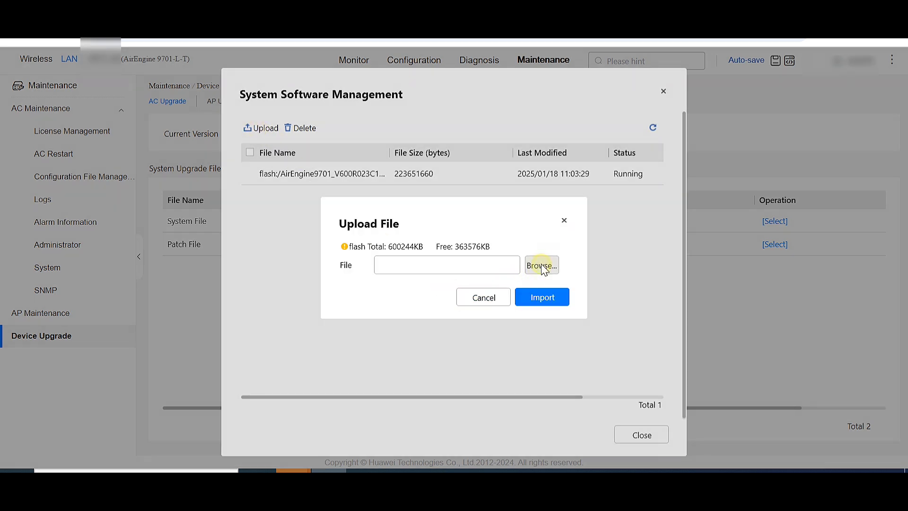
key(alt+Up)
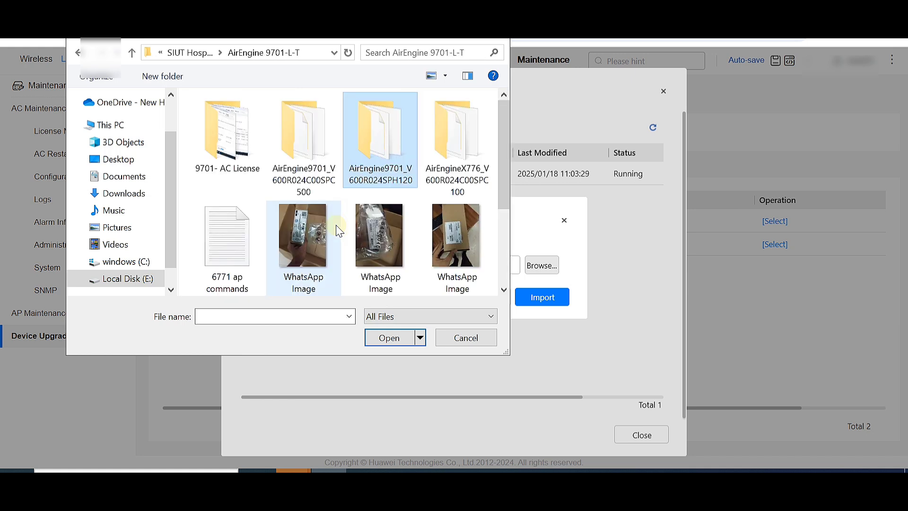
double_click(305, 142)
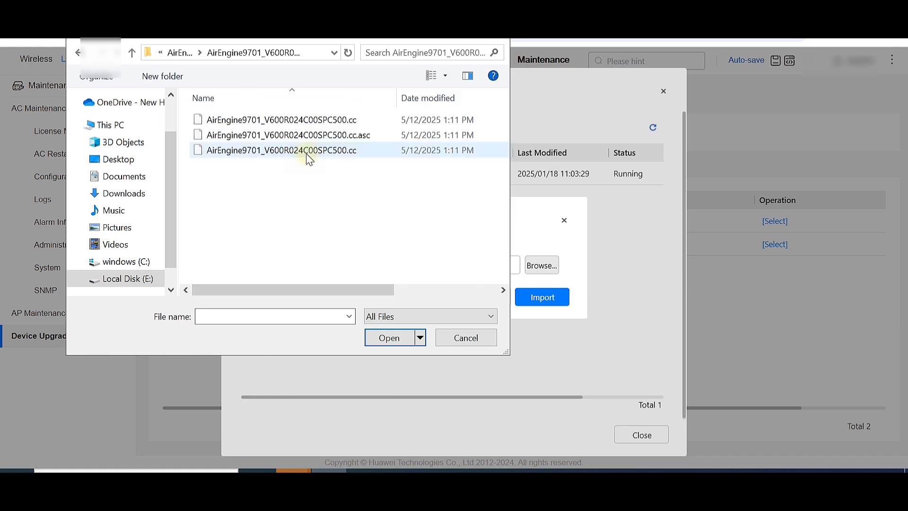
click(305, 119)
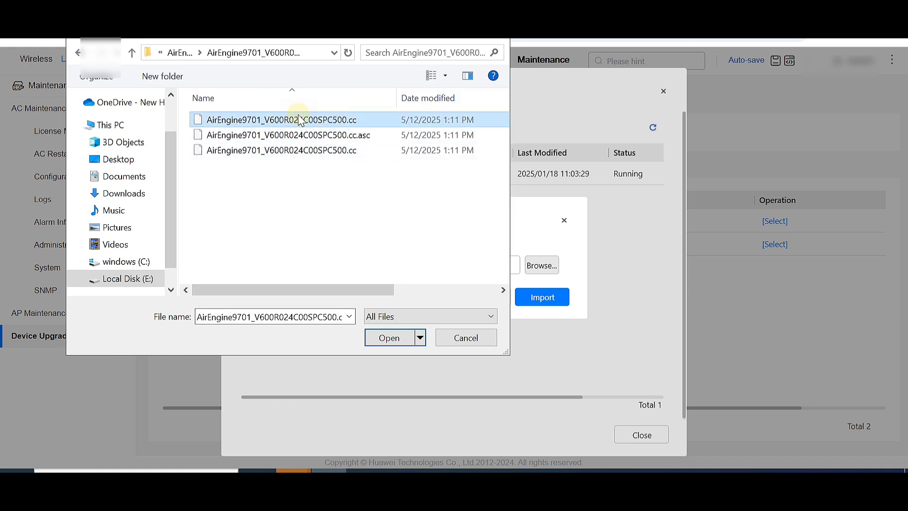
click(401, 336)
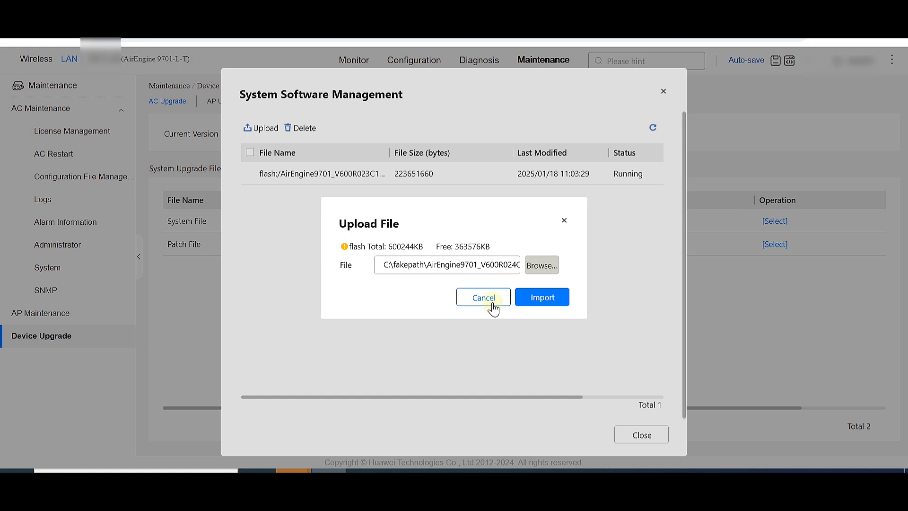
click(540, 301)
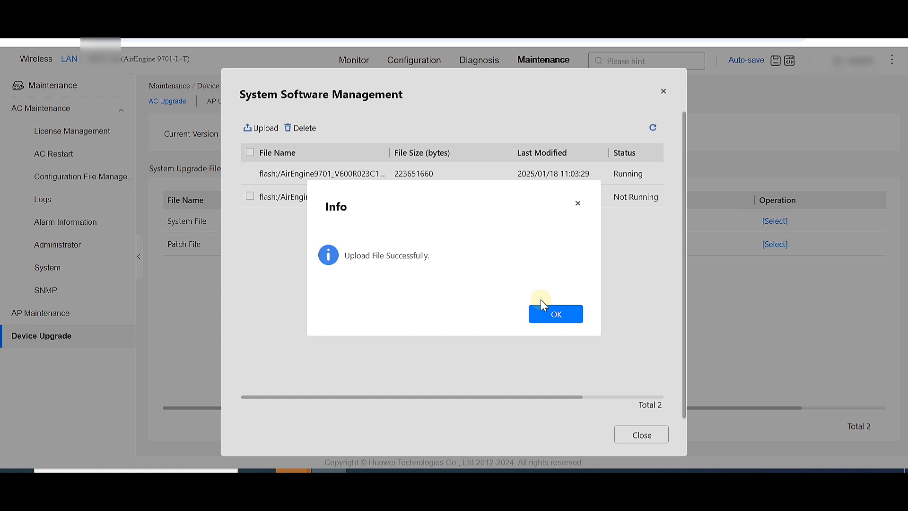
click(545, 312)
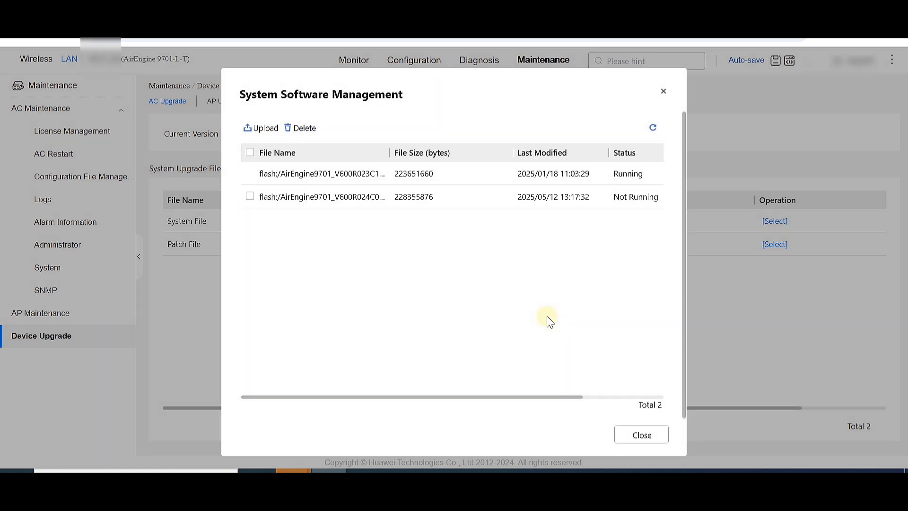
Refresh the system software list, activate the uploaded AirEngine9701_V600R024C00SPC500.cc file and close System Software Management.
click(648, 127)
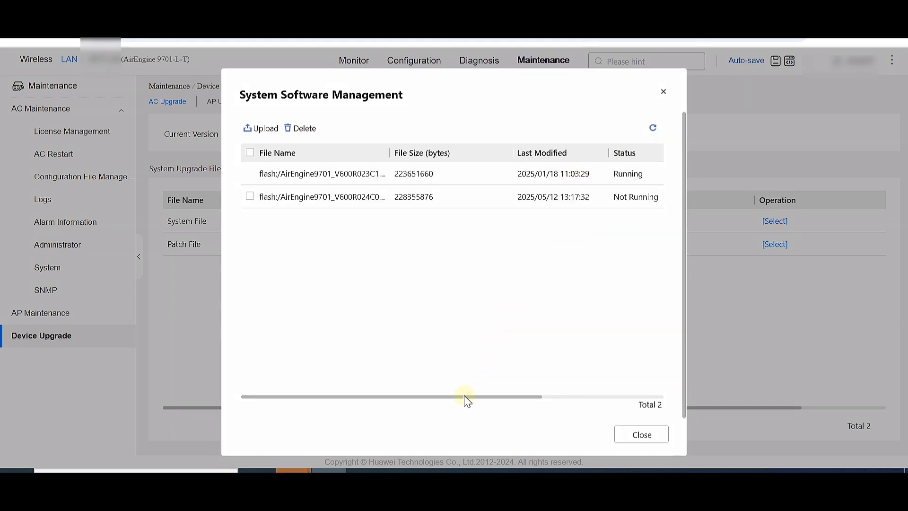
drag(464, 398, 661, 396)
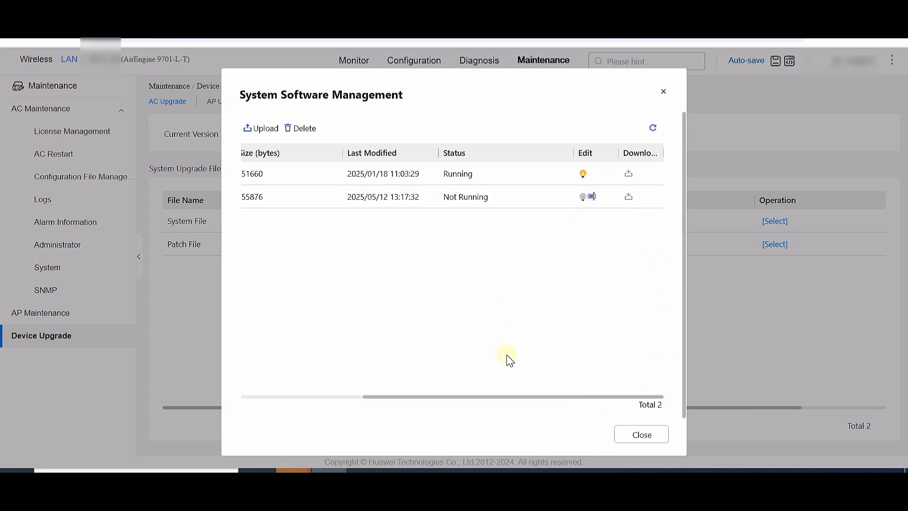
click(360, 397)
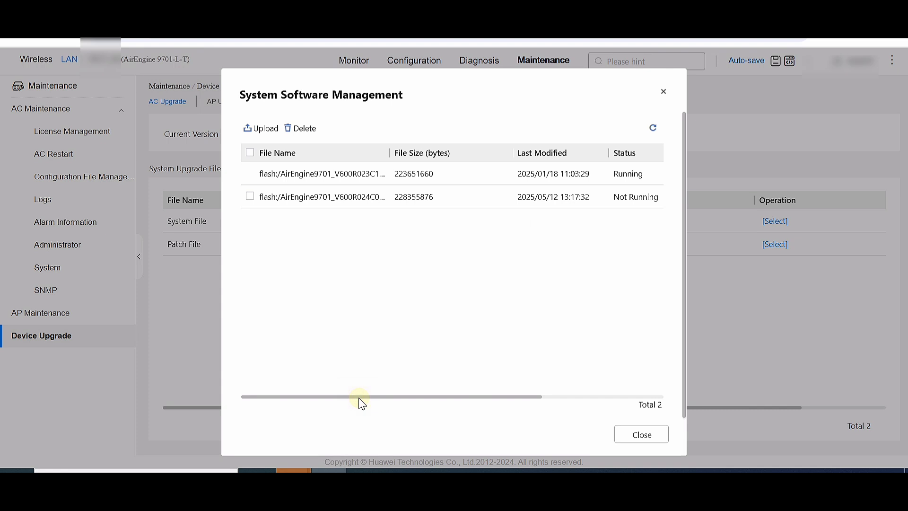
drag(361, 402, 567, 403)
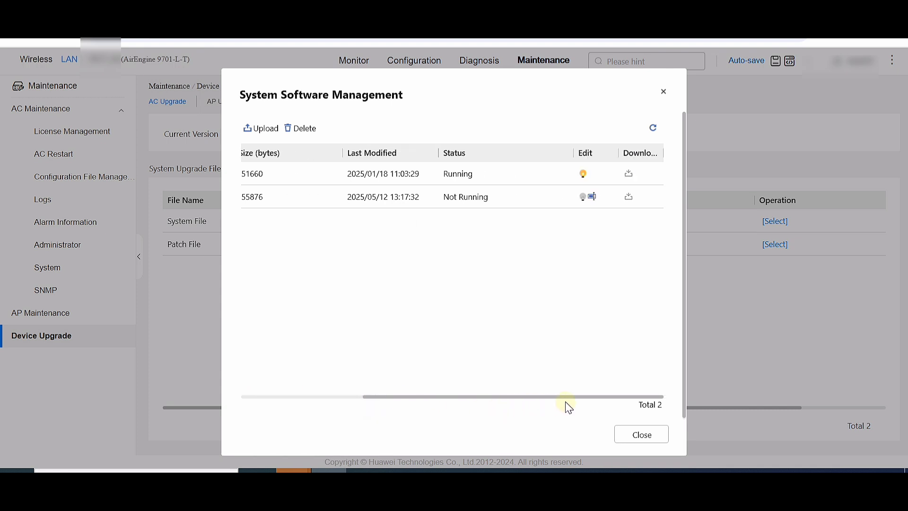
click(583, 201)
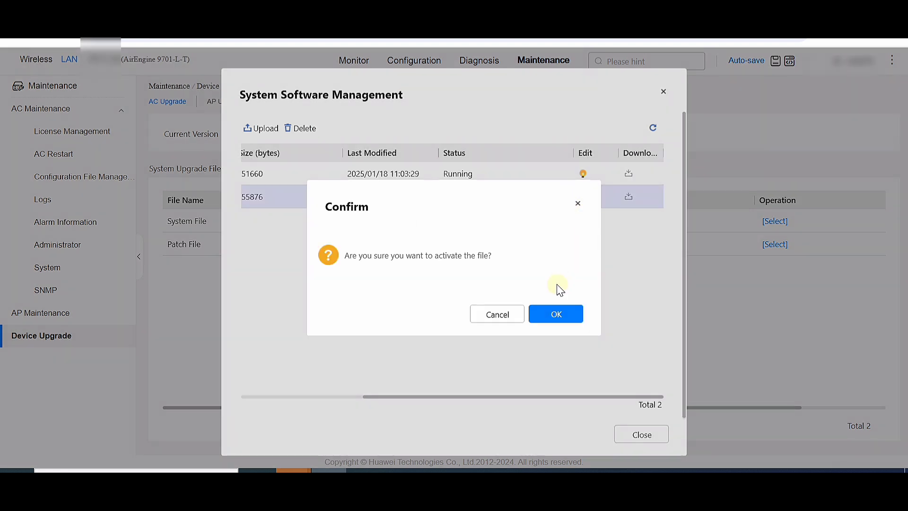
click(558, 314)
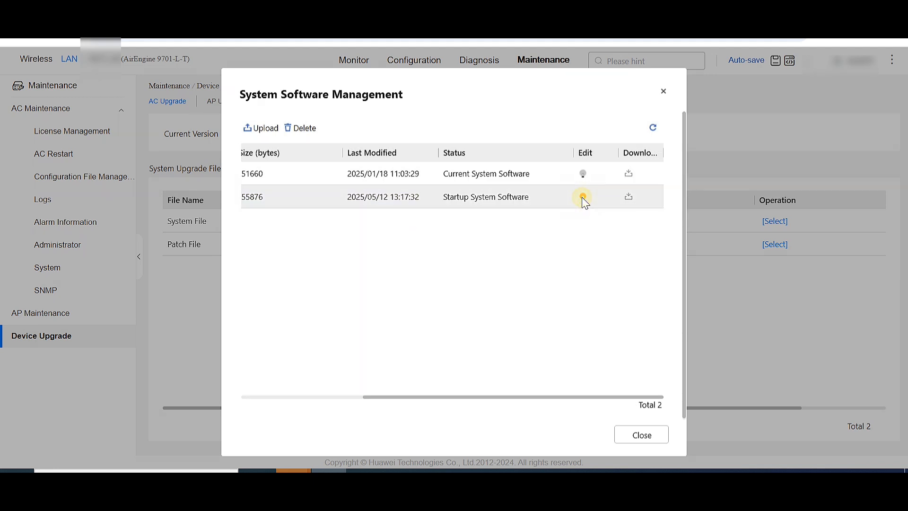
click(516, 396)
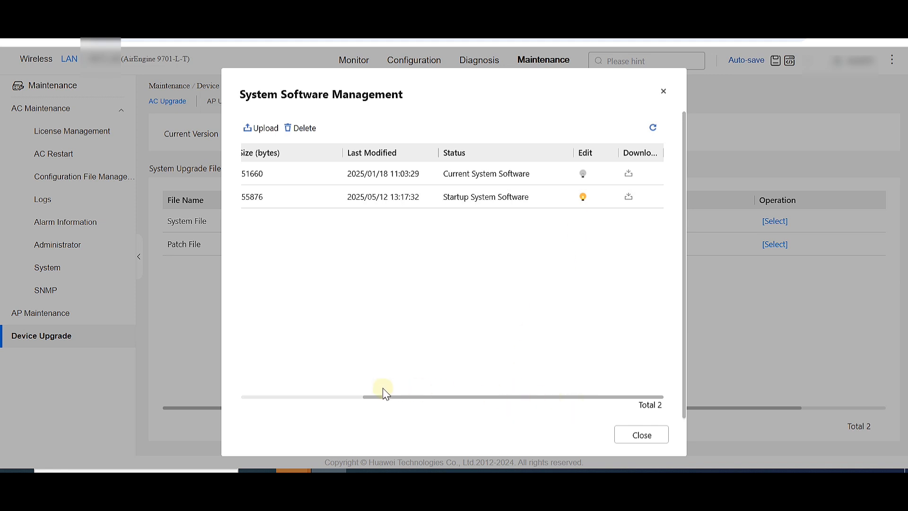
drag(375, 399, 225, 382)
drag(529, 396, 640, 403)
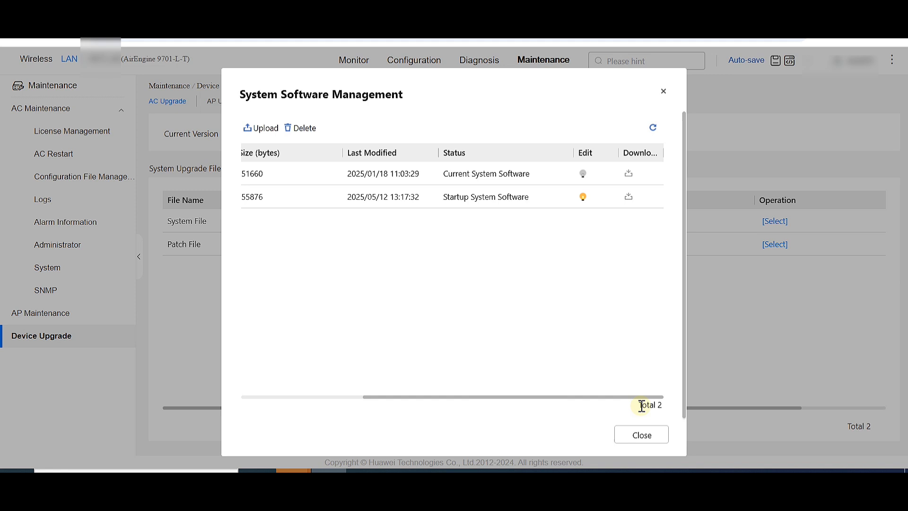
click(652, 434)
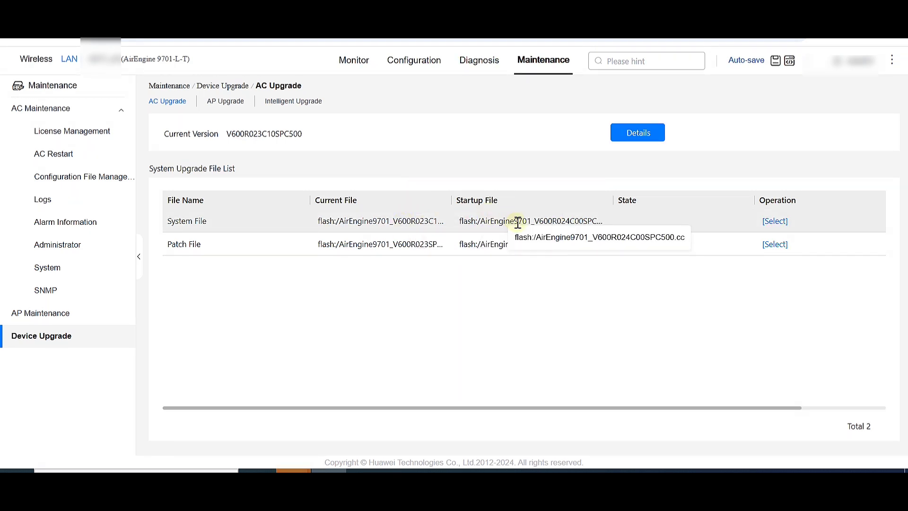
Widen the Current File column and set the idle AirEngine9701_V600R024SP... patch file to load as Enabled on next startup.
drag(452, 200, 483, 200)
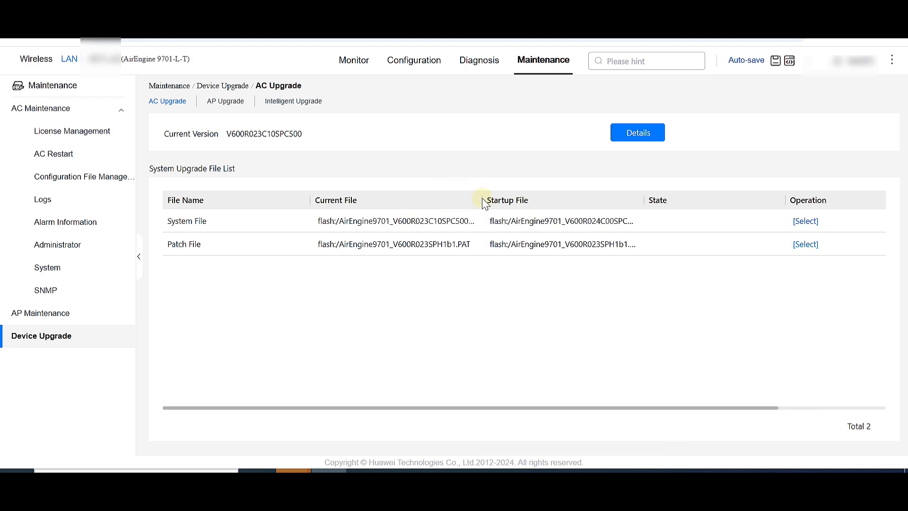
click(811, 250)
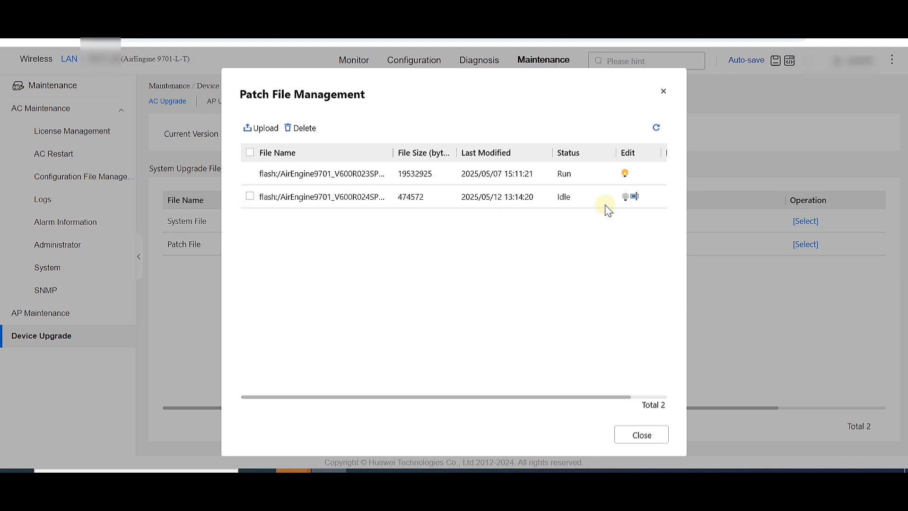
click(625, 196)
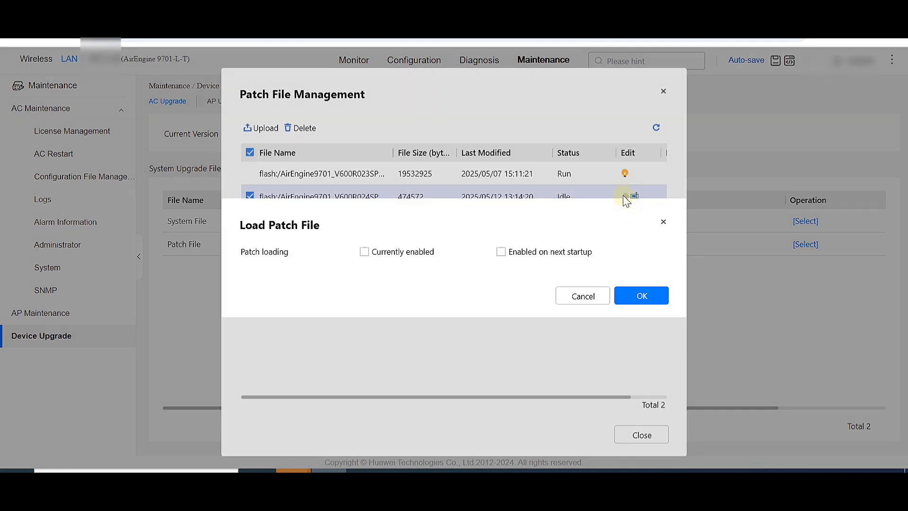
click(502, 253)
click(642, 296)
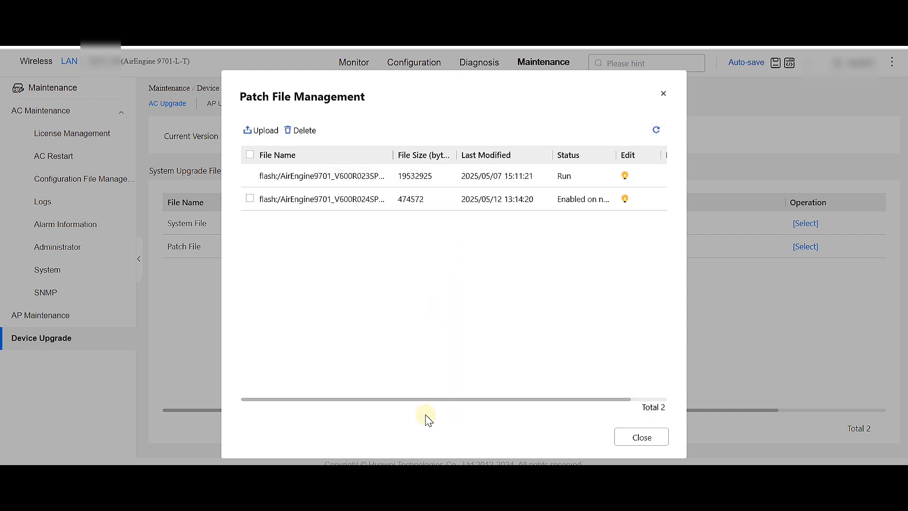
drag(435, 400, 568, 400)
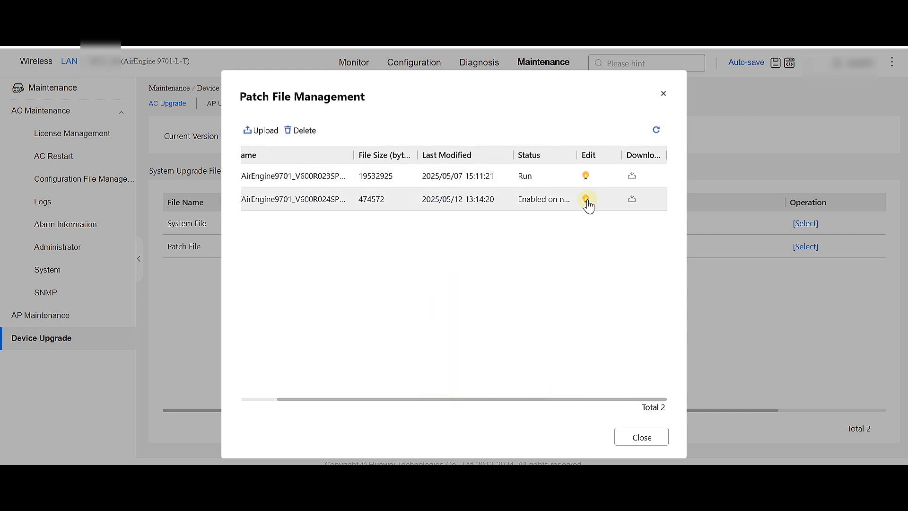
click(587, 201)
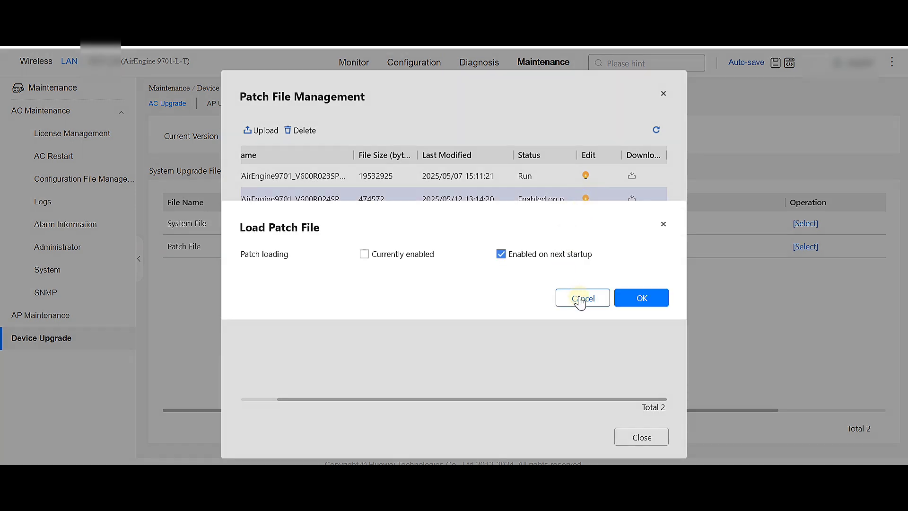
click(364, 254)
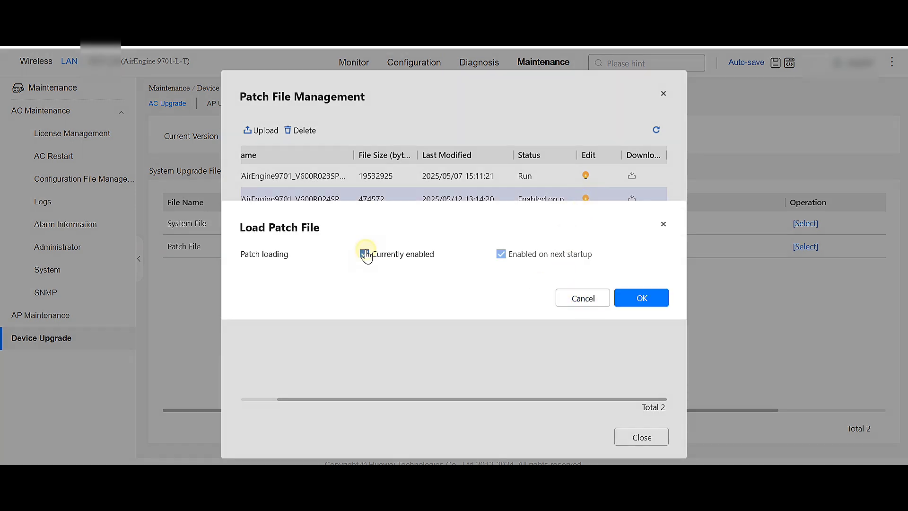
click(655, 308)
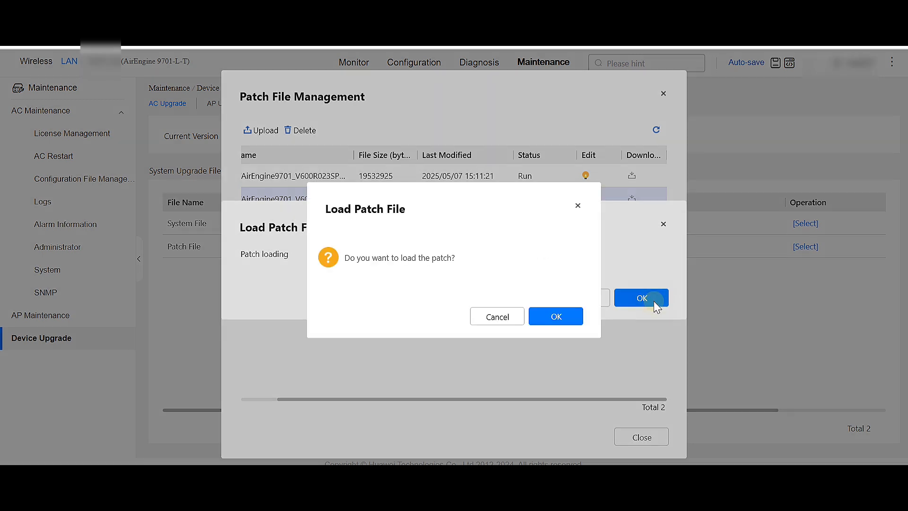
click(483, 320)
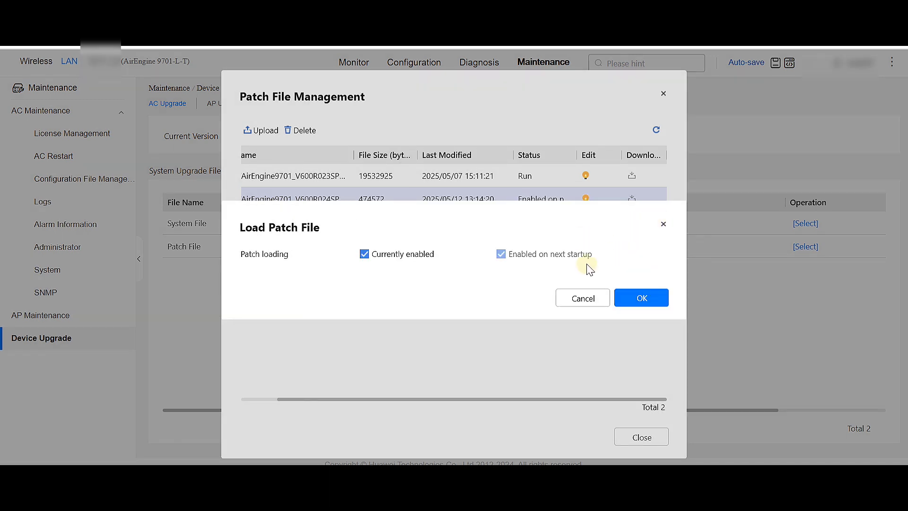
drag(409, 258, 587, 305)
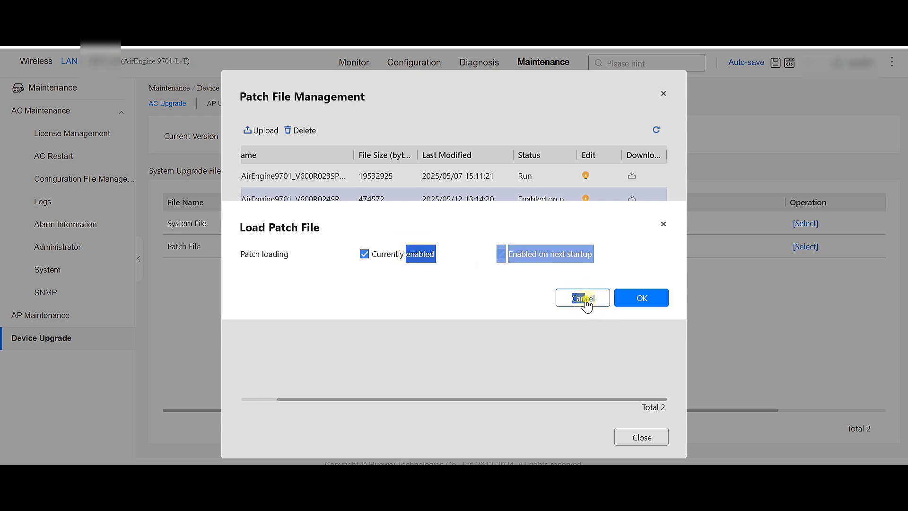
click(587, 305)
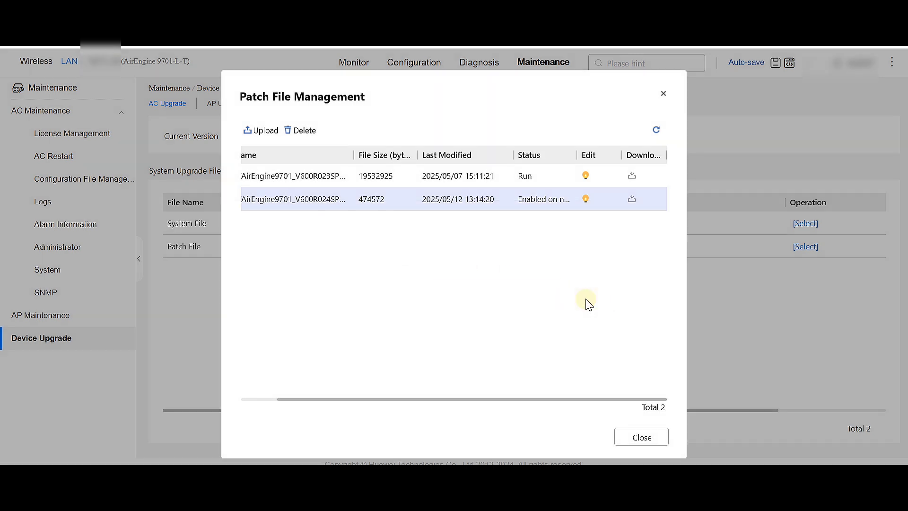
click(586, 200)
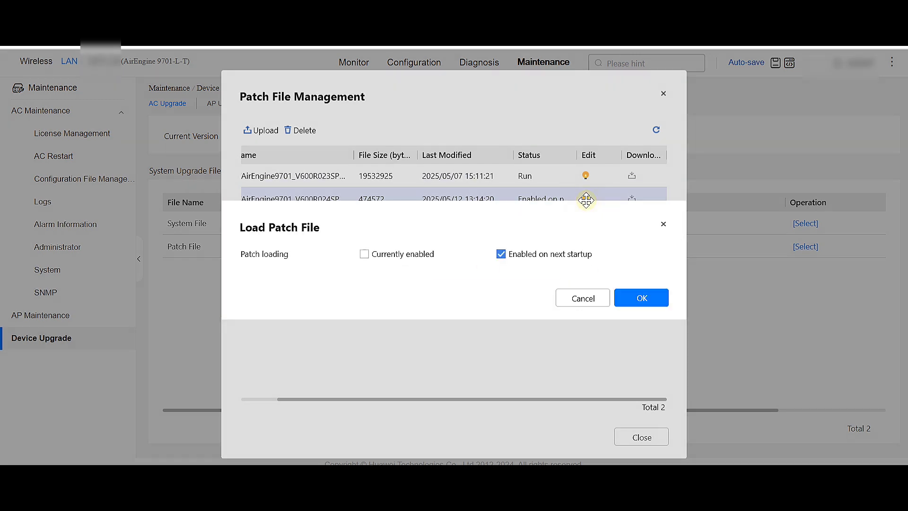
click(581, 299)
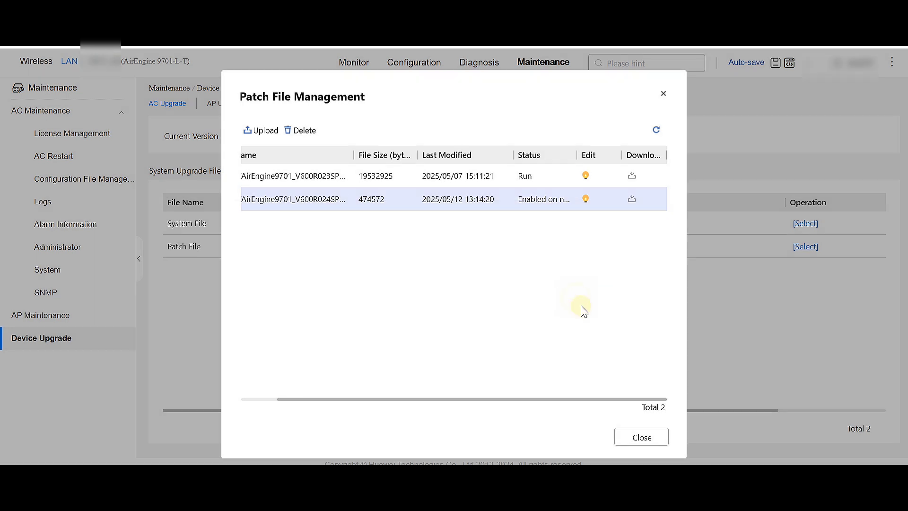
Close Patch File Management, go to the AC Restart page and save the controller's current configuration.
click(643, 438)
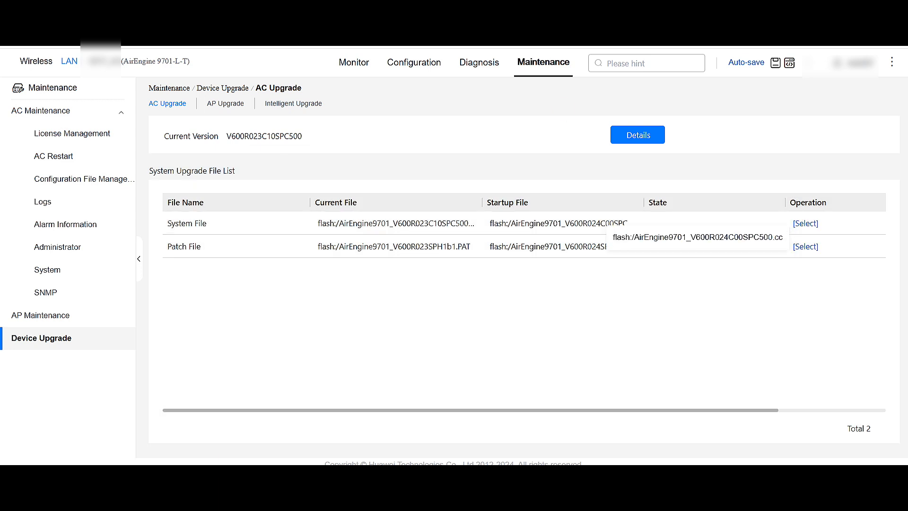
click(538, 69)
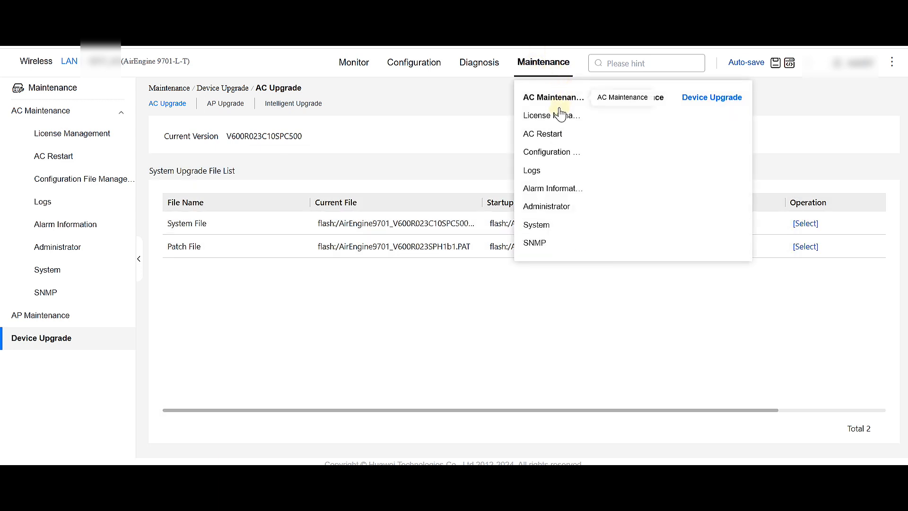
click(546, 135)
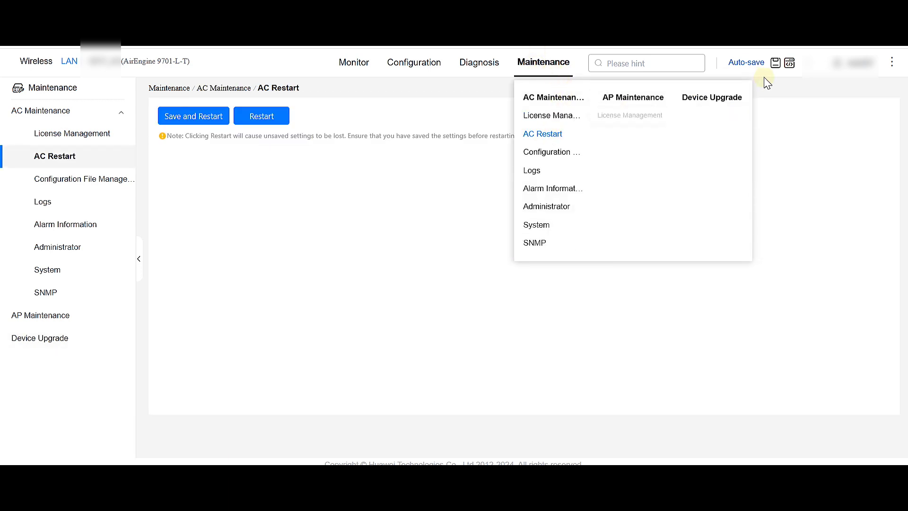
click(775, 63)
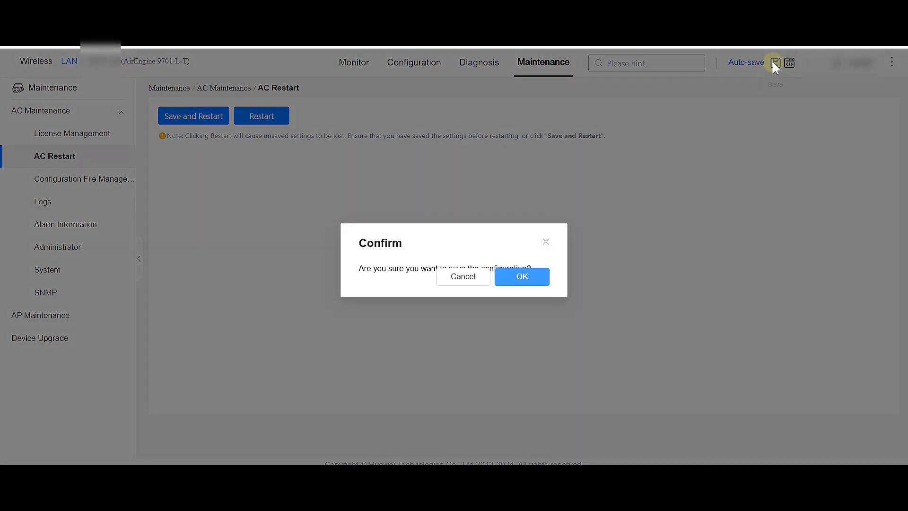
click(524, 280)
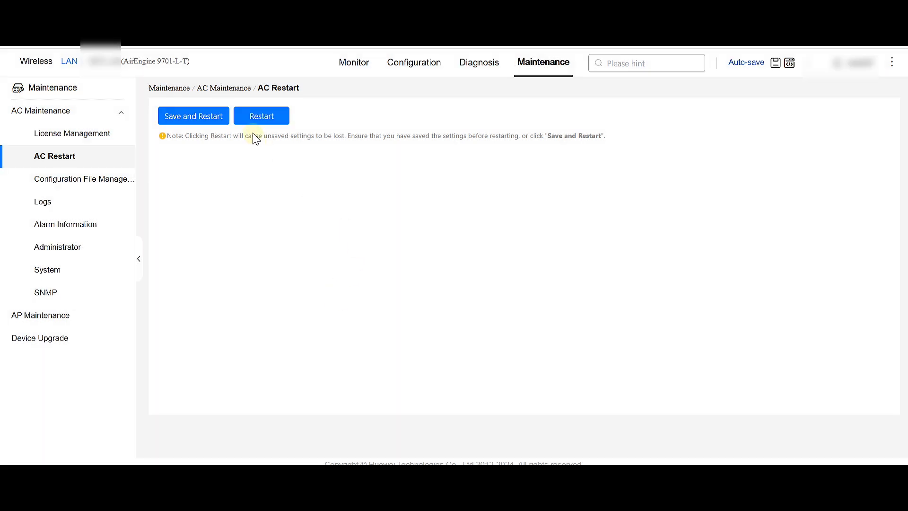
Restart the access controller without saving again, and proceed past the certificate warning to its web interface at 10.1.254.254.
click(257, 118)
click(543, 320)
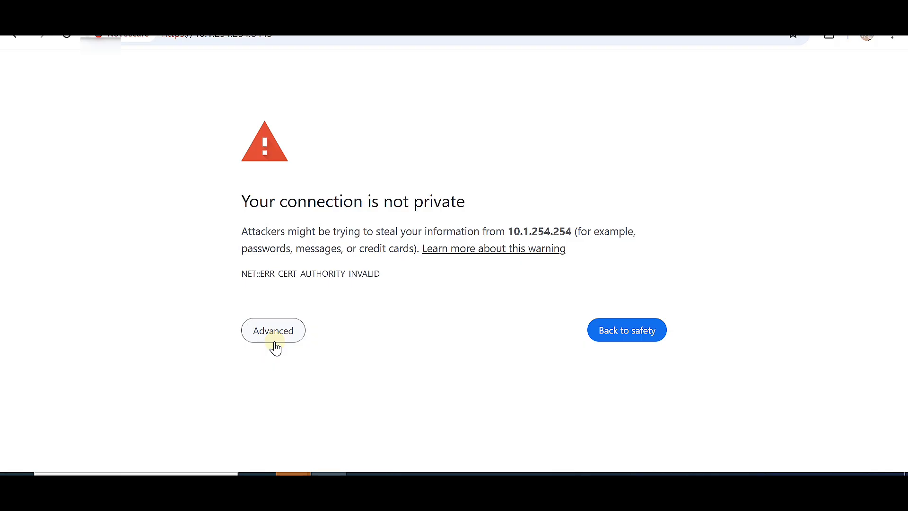
click(273, 334)
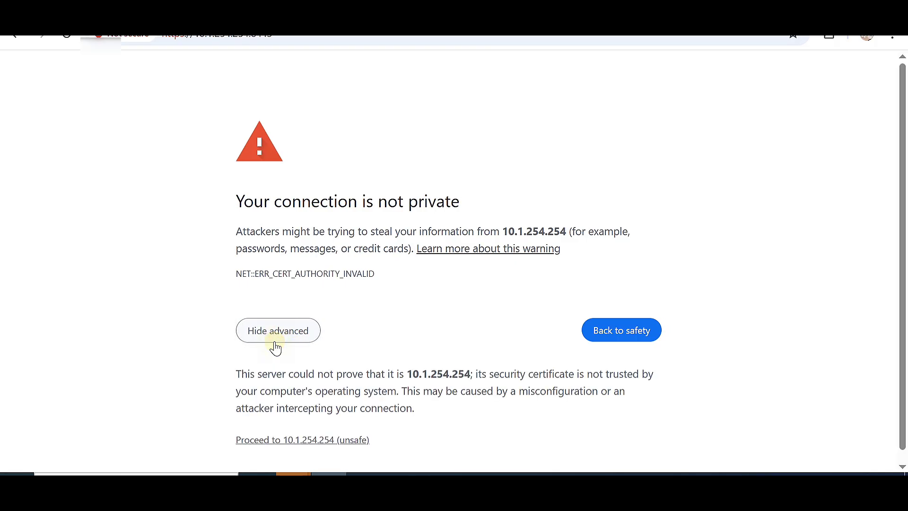
click(338, 431)
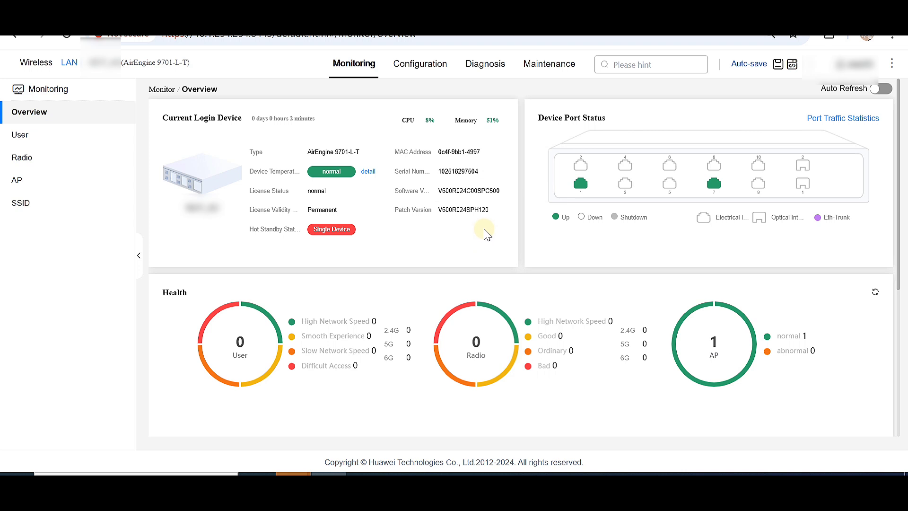
Check the software and patch versions in the Overview, and read the full Current File and Startup File names on the AC Upgrade page.
double_click(484, 191)
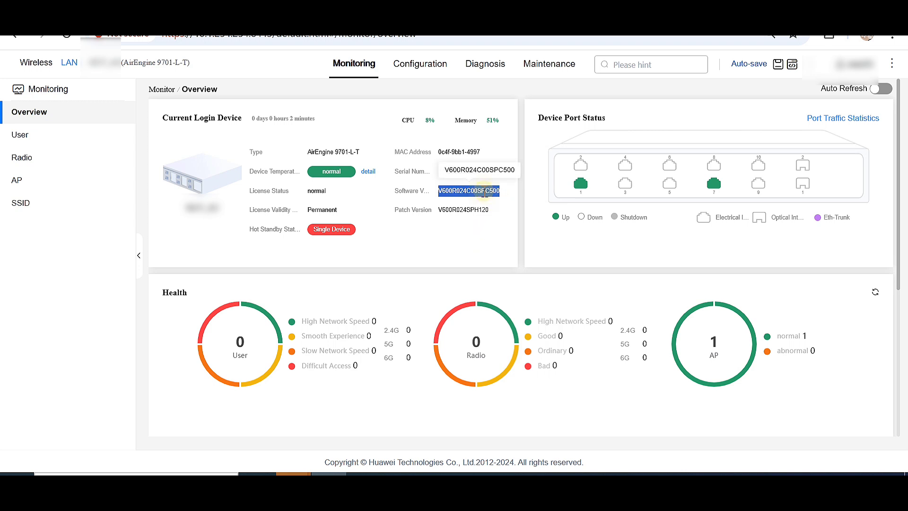
double_click(478, 209)
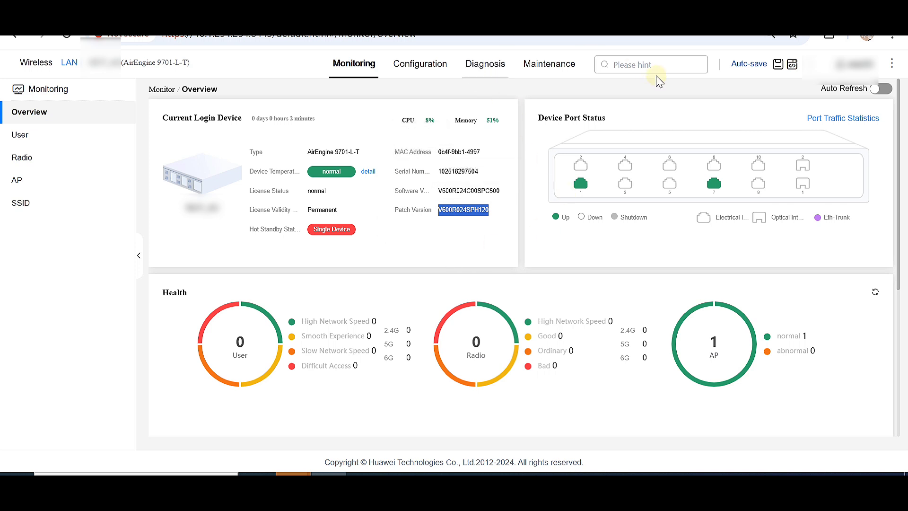
mouse_move(547, 72)
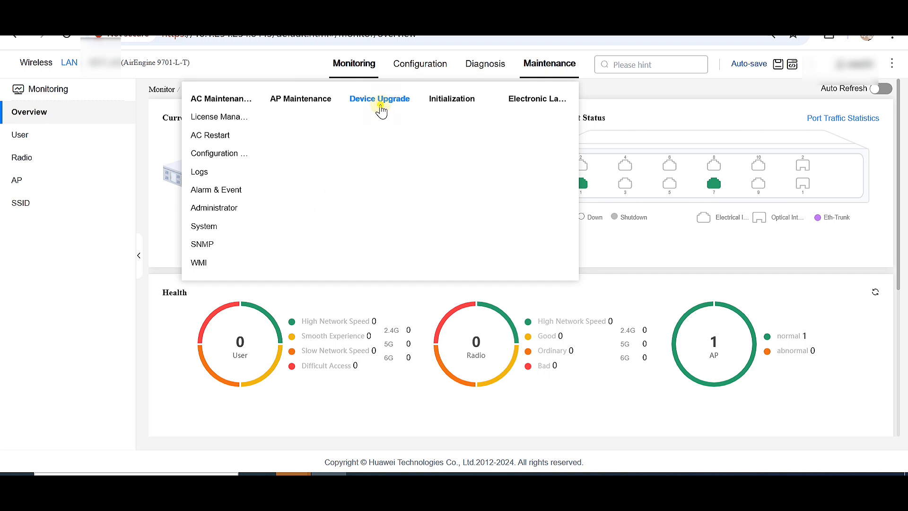
click(381, 109)
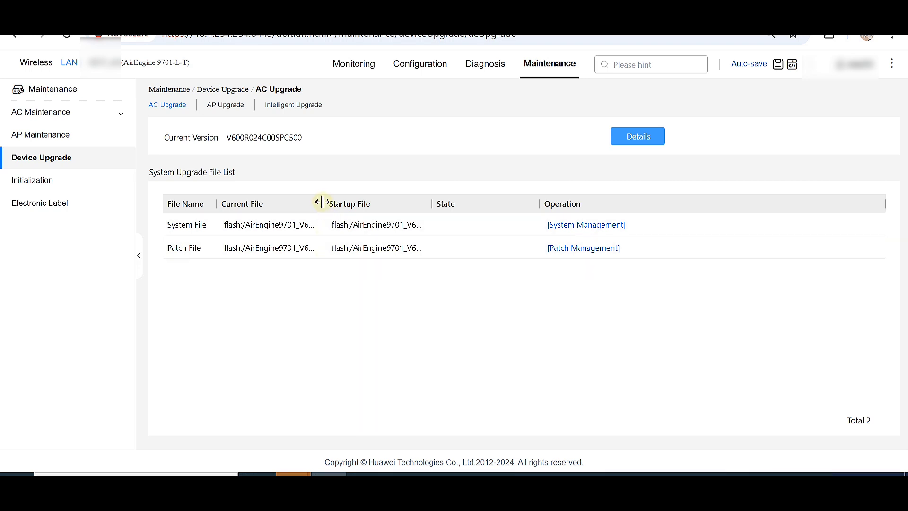
drag(321, 204, 399, 190)
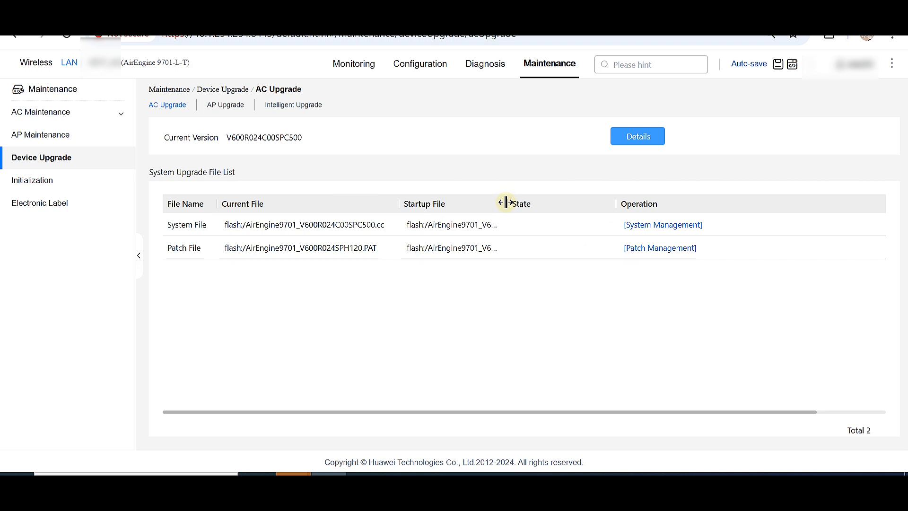
drag(507, 204, 582, 198)
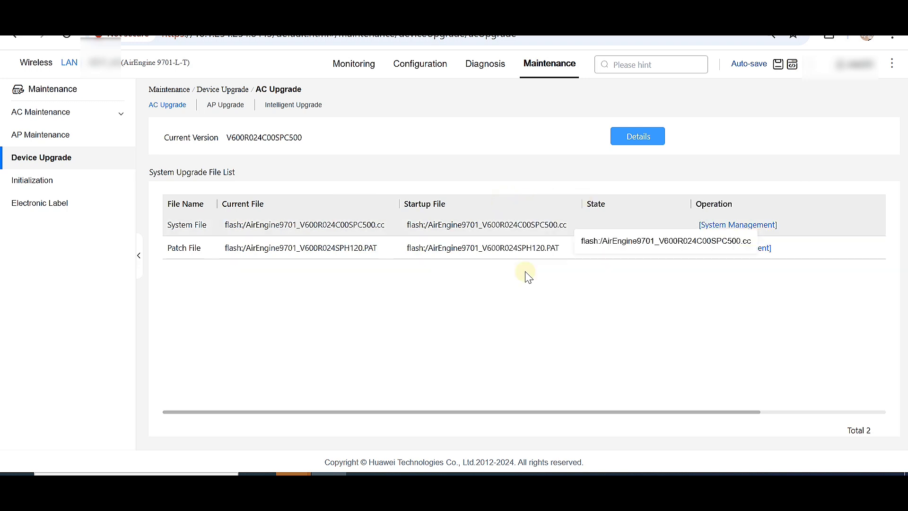